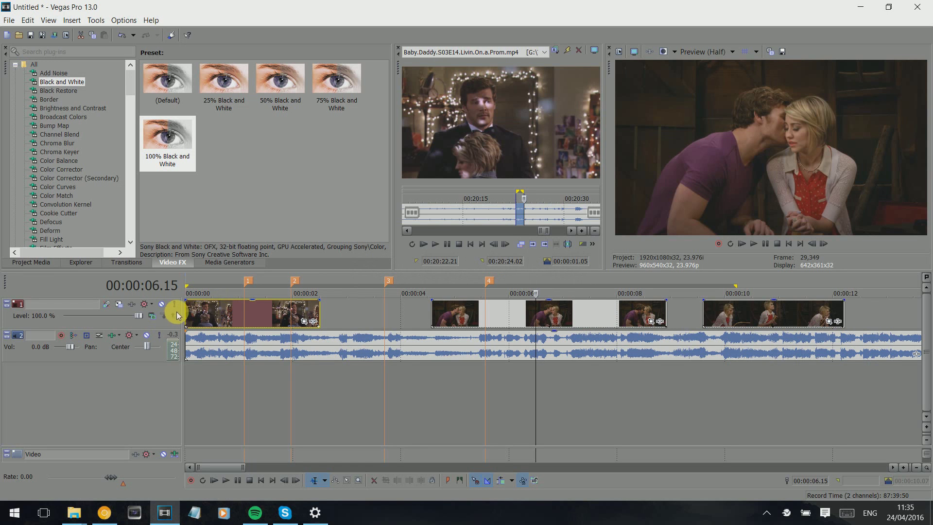
# Slip the first video clip's contents to the right with an Alt-drag
pyautogui.click(212, 309)
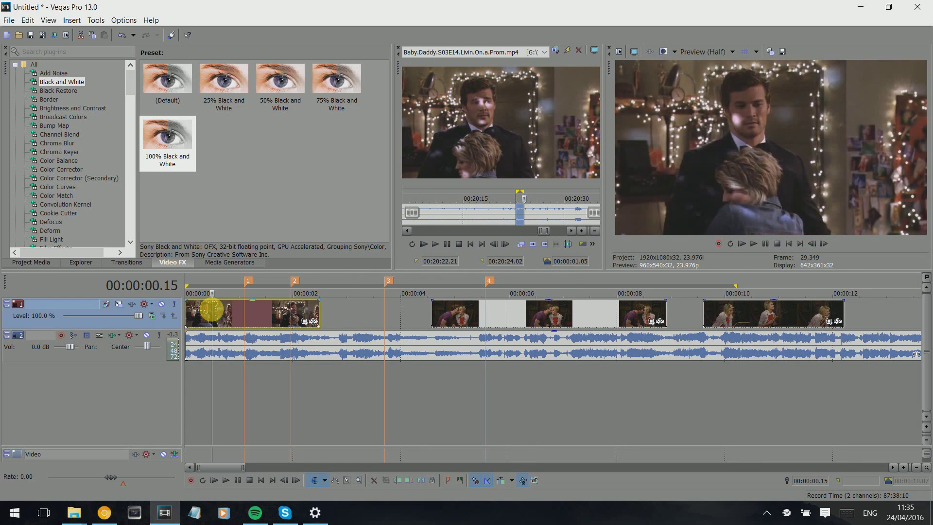
pyautogui.moveTo(220, 316); pyautogui.dragTo(304, 319)
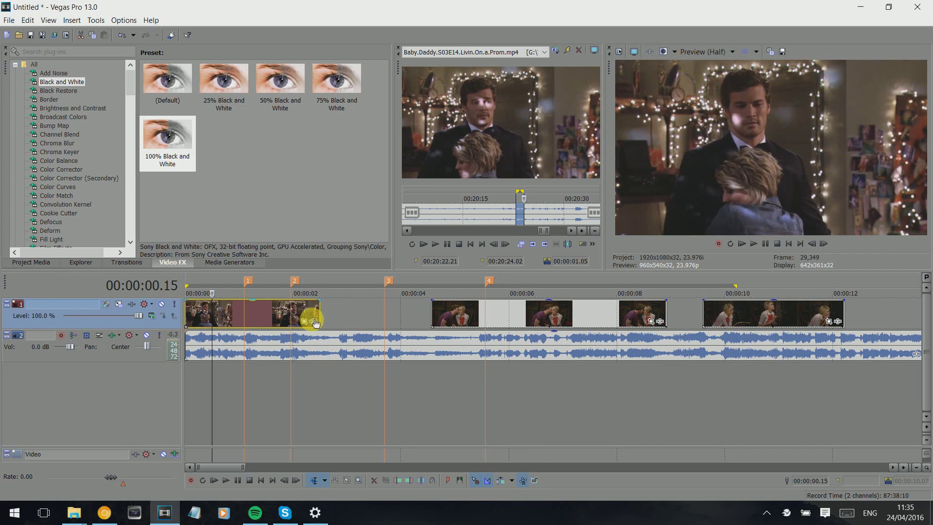
# Apply the Colouring #11 - Mayday preset to the first clip's Event FX
pyautogui.click(314, 322)
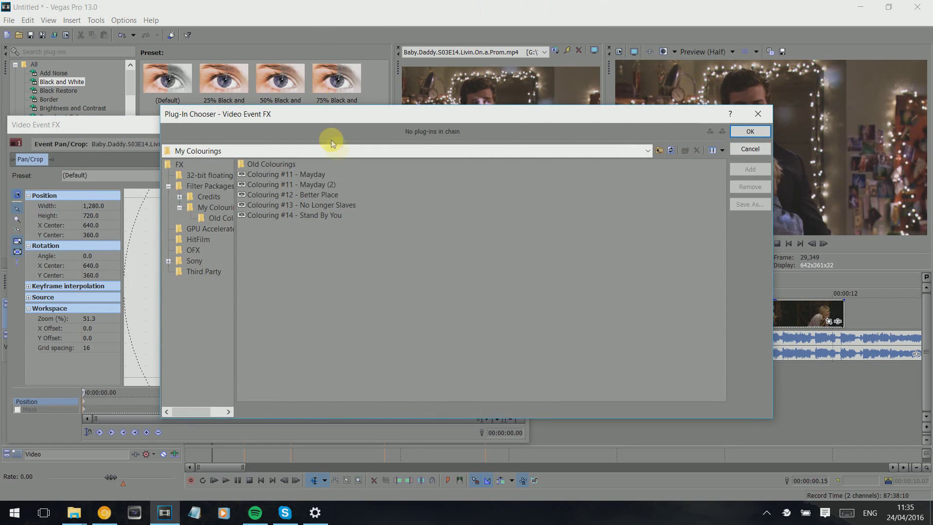
pyautogui.doubleClick(316, 174)
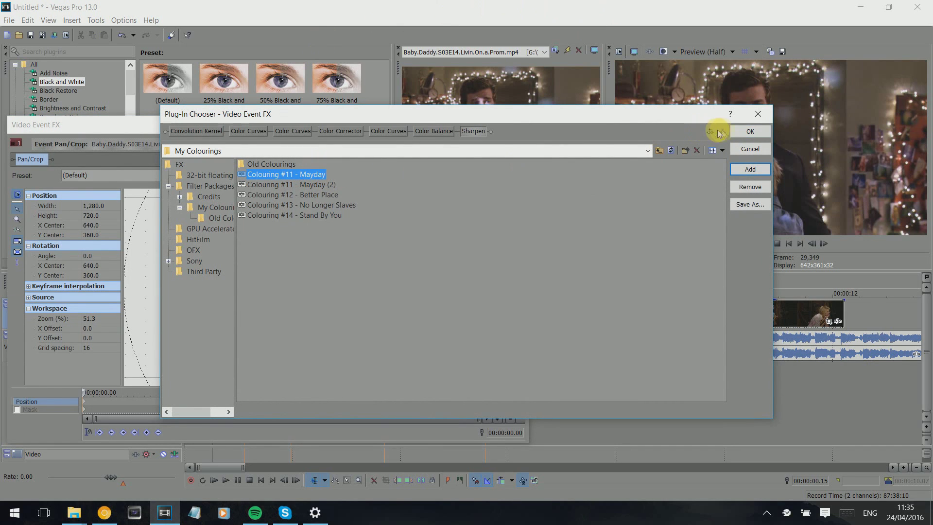
pyautogui.click(747, 131)
pyautogui.click(523, 130)
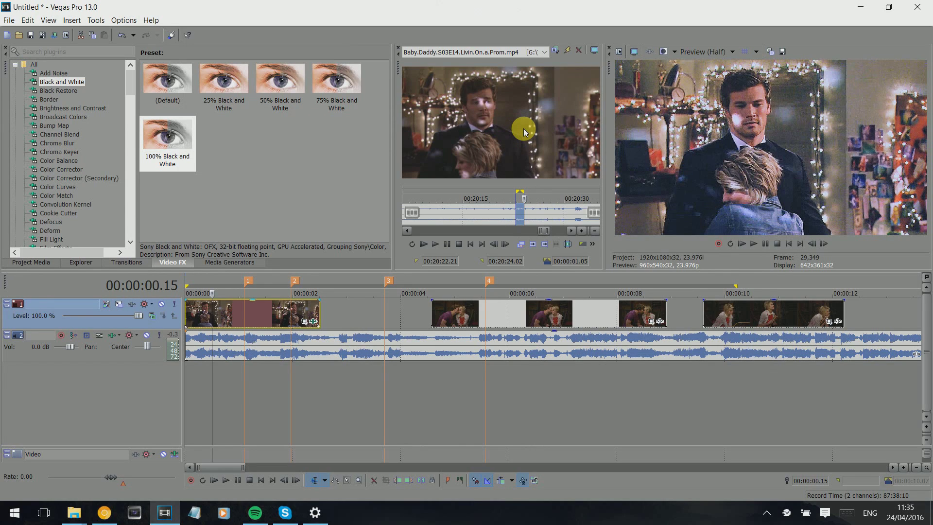
# Copy the first clip's event attributes and paste them onto the second and last clips
pyautogui.click(283, 311)
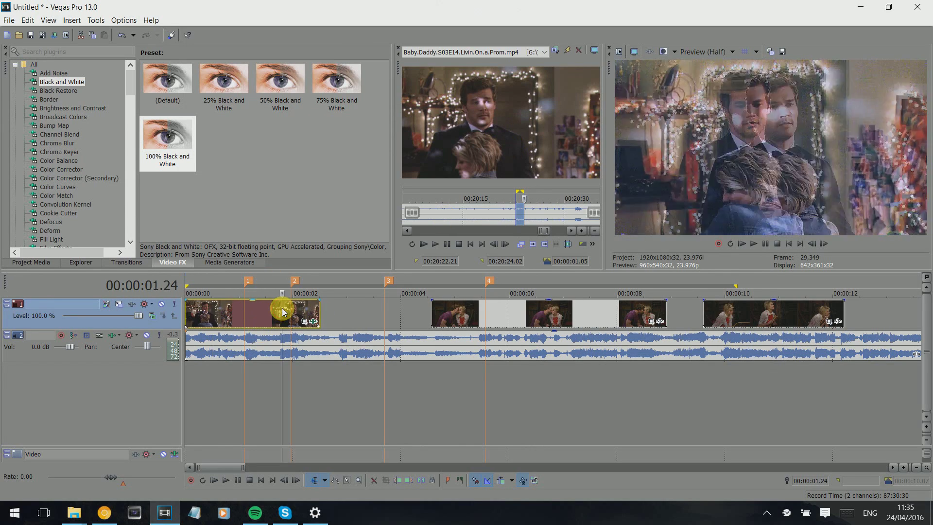
pyautogui.click(467, 312)
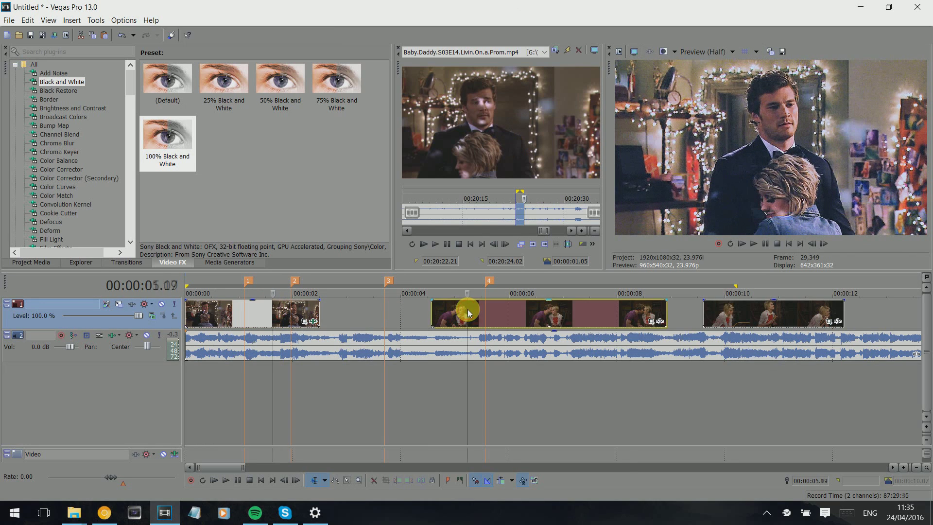
pyautogui.rightClick(467, 312)
pyautogui.press('Escape')
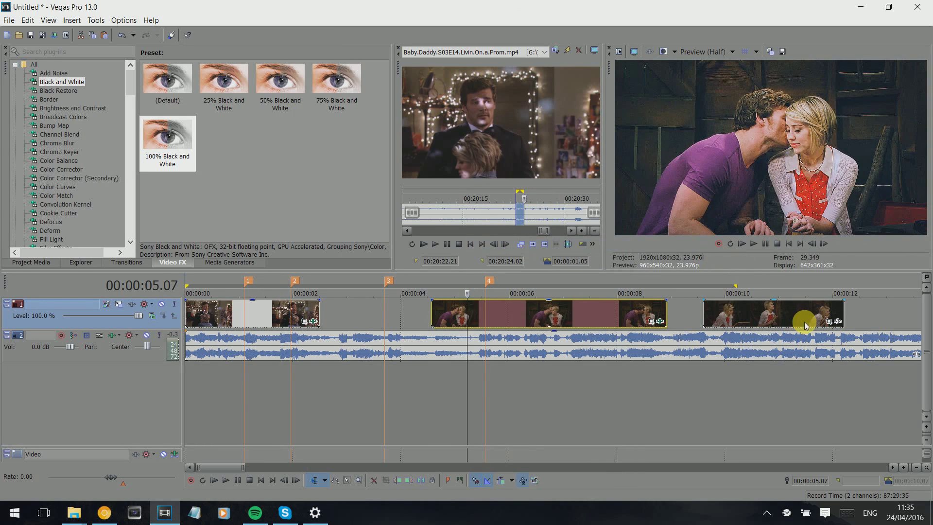
pyautogui.click(781, 316)
pyautogui.rightClick(781, 316)
pyautogui.click(809, 245)
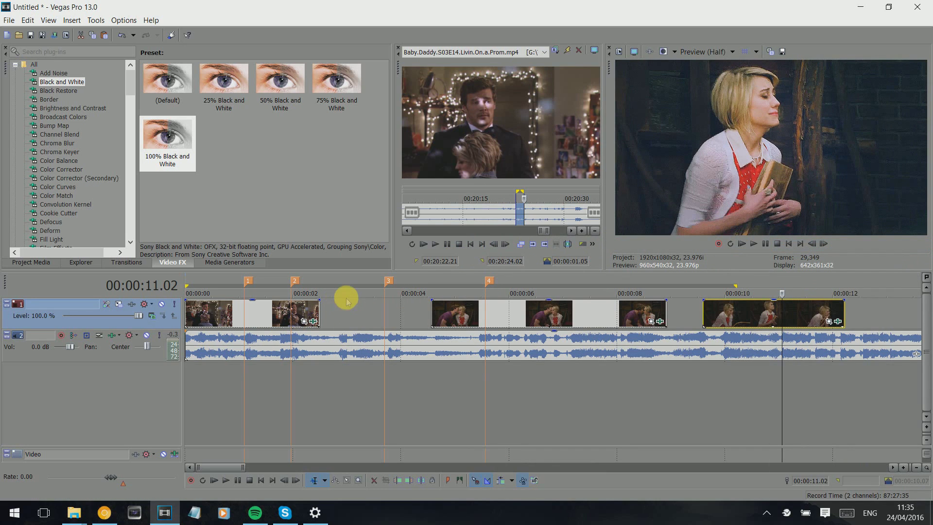
# Insert an empty video track above the clips and drag marker 1 off the timeline
pyautogui.rightClick(347, 396)
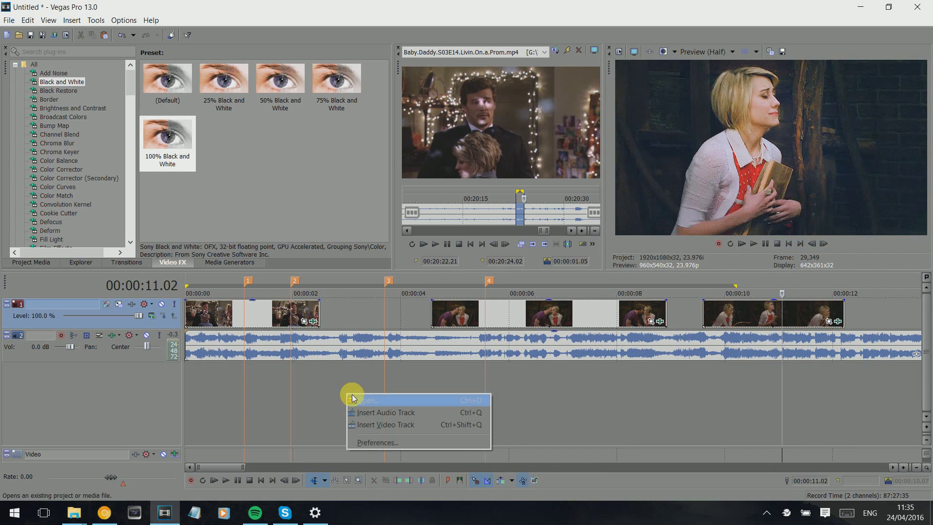
pyautogui.click(369, 428)
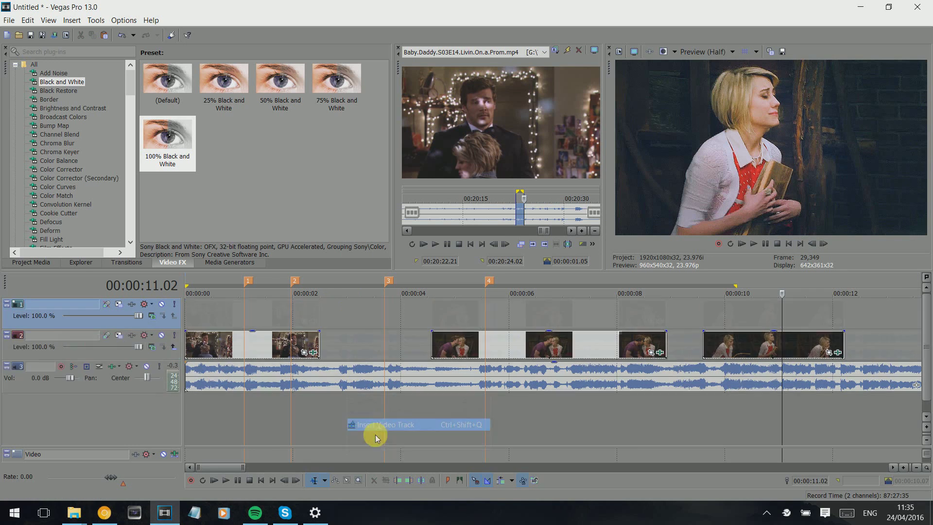
pyautogui.click(252, 325)
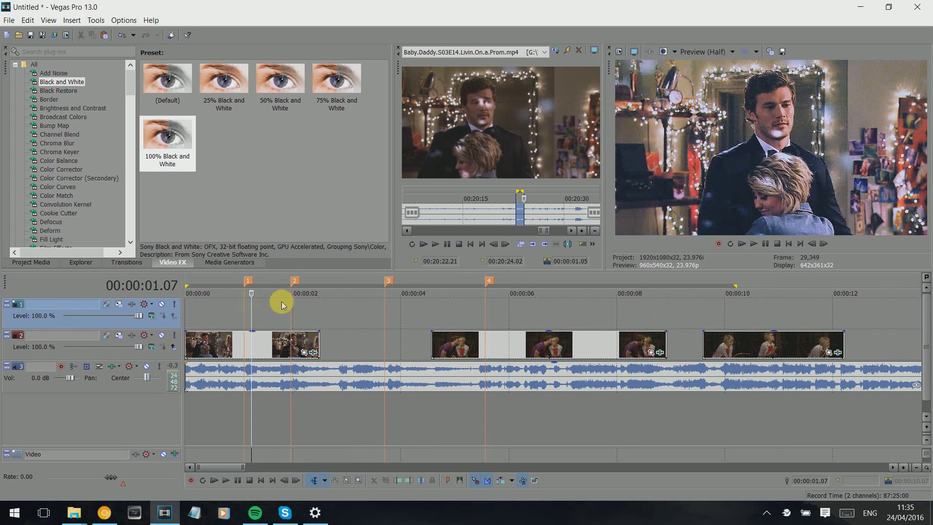
pyautogui.moveTo(251, 284)
pyautogui.mouseDown()
pyautogui.moveTo(266, 319)
pyautogui.moveTo(198, 333)
pyautogui.moveTo(199, 348)
pyautogui.moveTo(189, 347)
pyautogui.mouseUp()
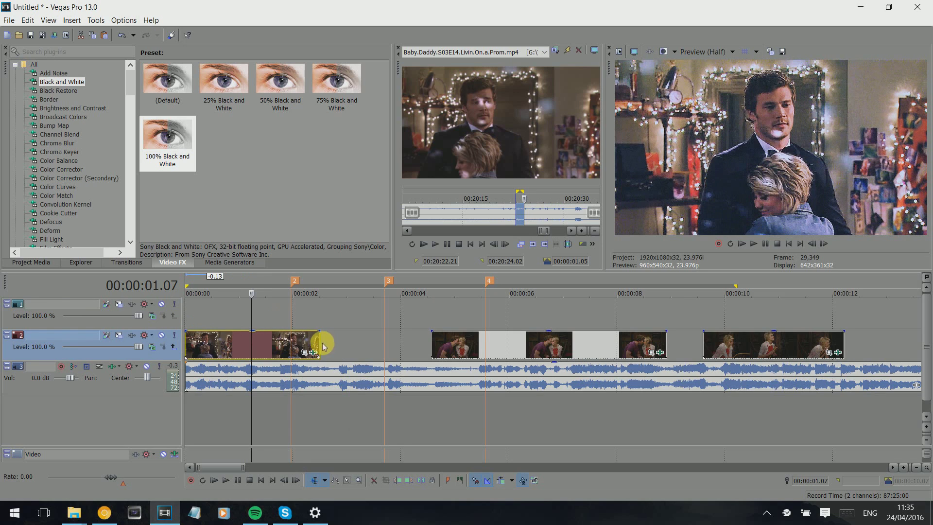
# Extend the first track-2 clip slightly and give it a roughly 2-second fade-out
pyautogui.moveTo(321, 344); pyautogui.dragTo(326, 343)
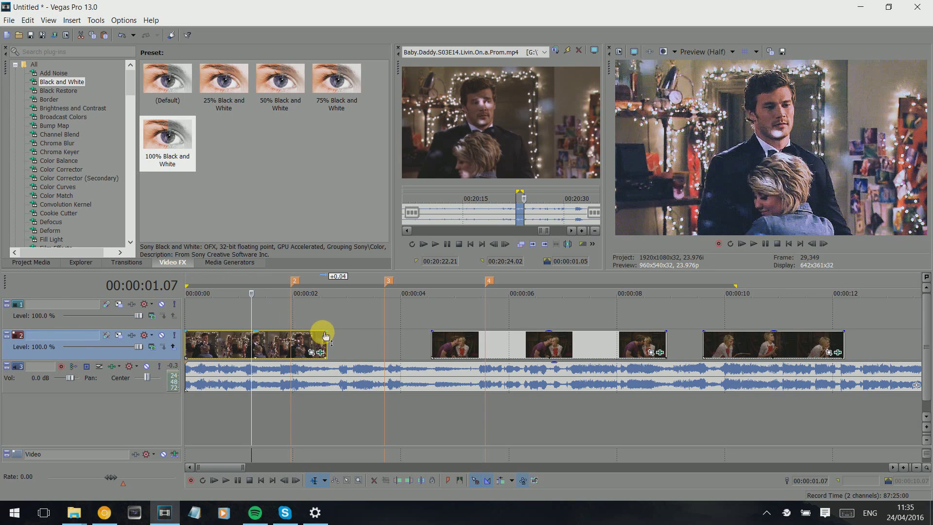
pyautogui.moveTo(326, 332); pyautogui.dragTo(277, 318)
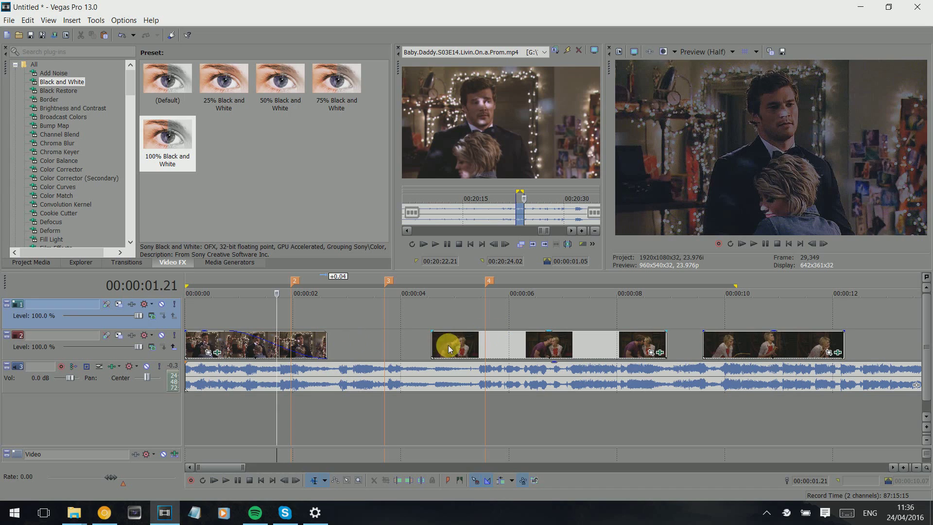
pyautogui.click(225, 342)
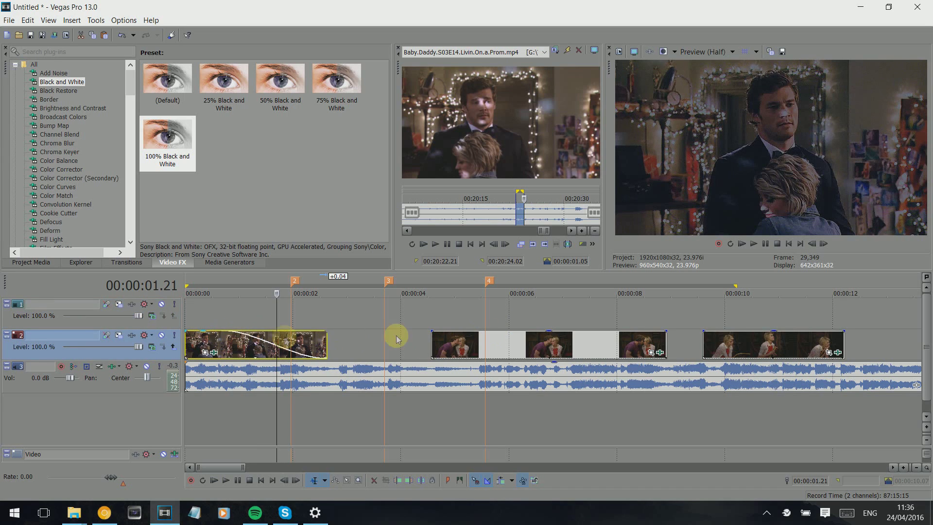
# Move the second clip onto track 1 overlapping the first, tune its fade-in, and pull the last clip earlier
pyautogui.moveTo(483, 346); pyautogui.dragTo(336, 309)
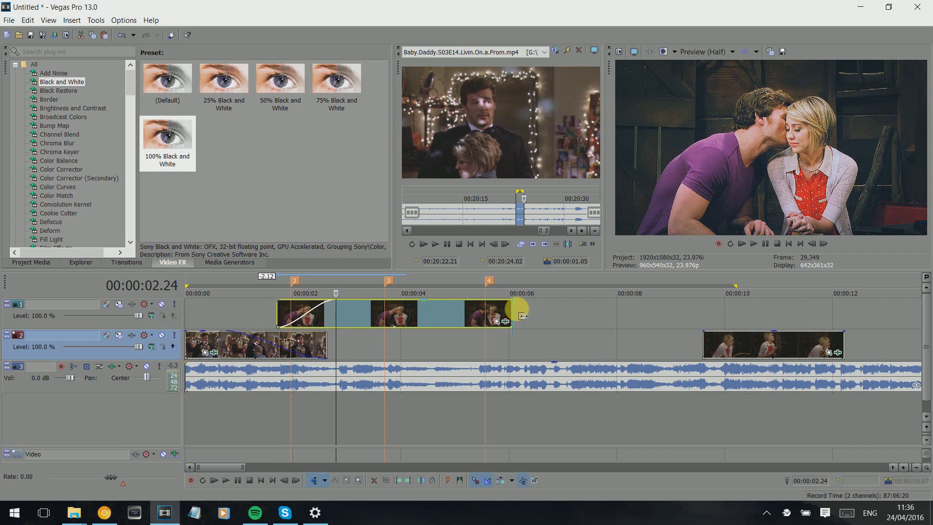
pyautogui.moveTo(522, 316); pyautogui.dragTo(366, 315)
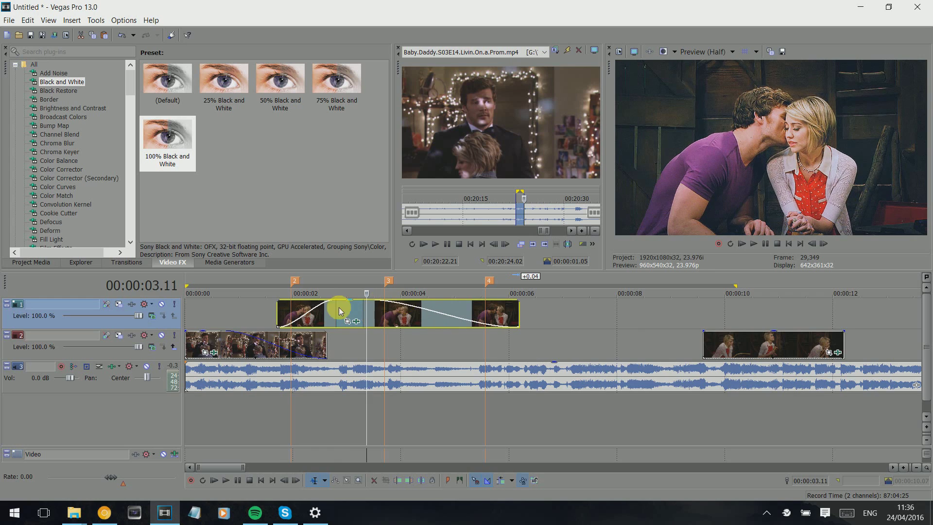
pyautogui.moveTo(343, 313)
pyautogui.mouseDown()
pyautogui.moveTo(333, 308)
pyautogui.moveTo(366, 298)
pyautogui.moveTo(345, 298)
pyautogui.mouseUp()
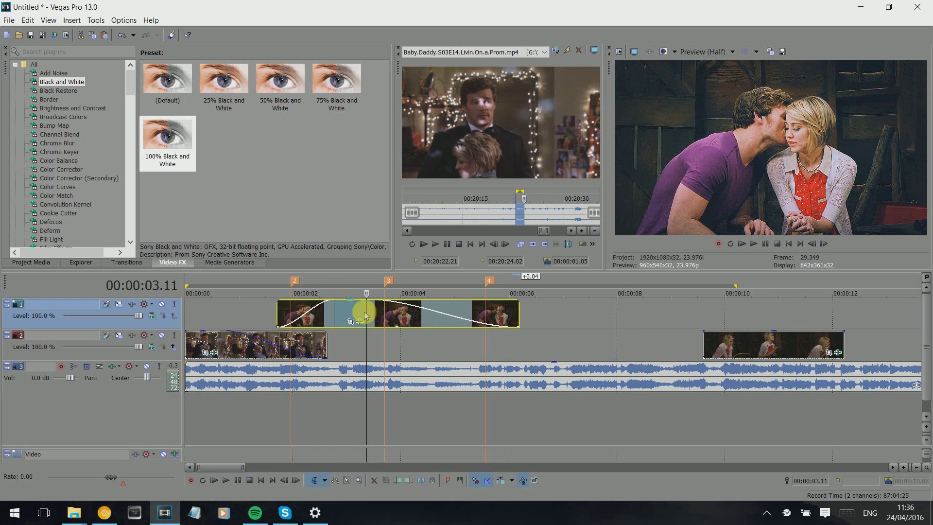
pyautogui.click(384, 316)
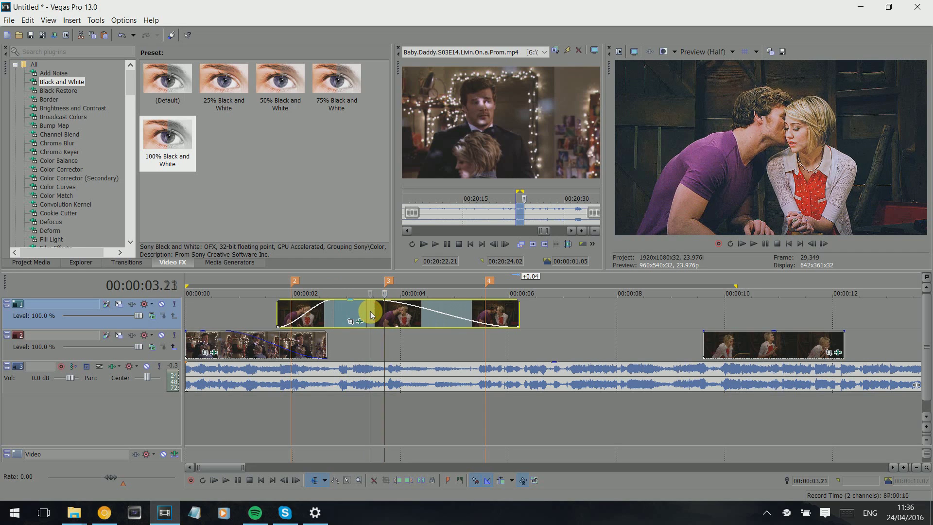
pyautogui.click(377, 316)
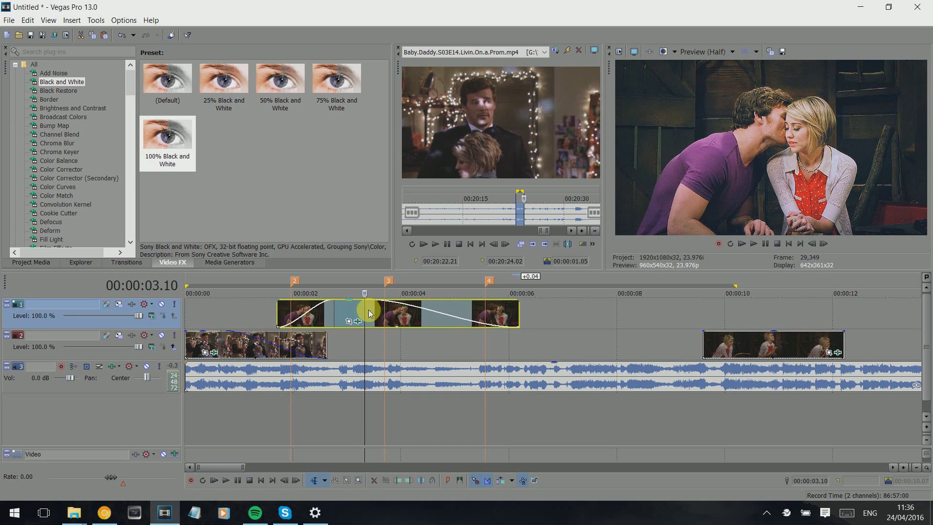
pyautogui.click(384, 312)
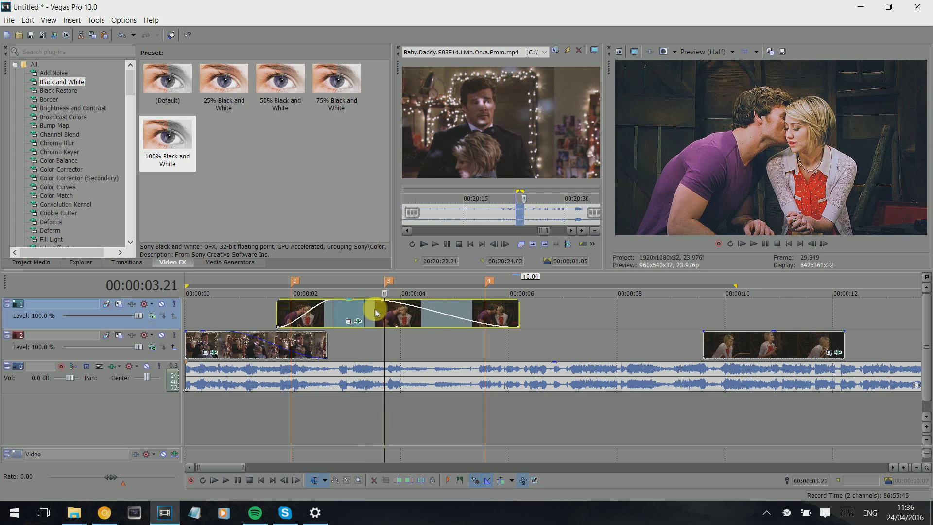
pyautogui.moveTo(778, 359); pyautogui.dragTo(540, 332)
# Fade in the last track-2 clip and nudge it to start near 5 seconds
pyautogui.click(530, 342)
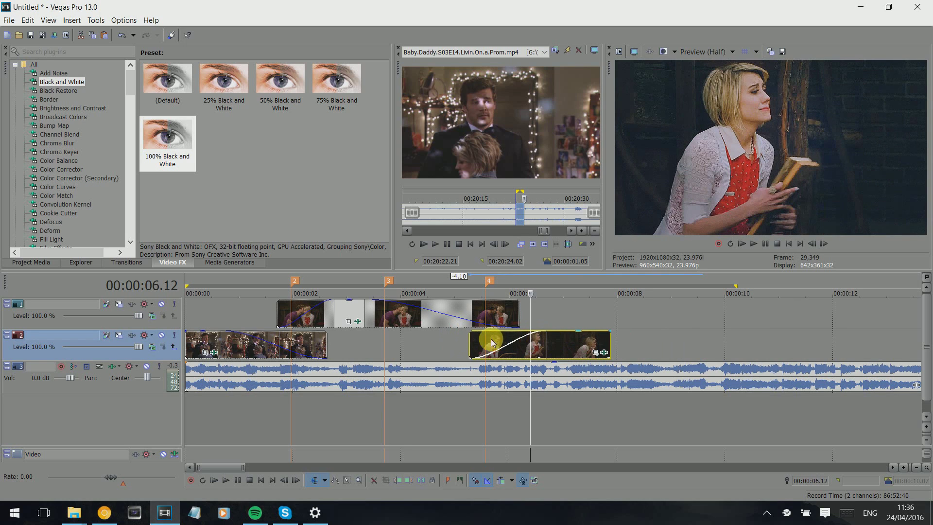
pyautogui.moveTo(497, 346); pyautogui.dragTo(489, 346)
pyautogui.click(461, 317)
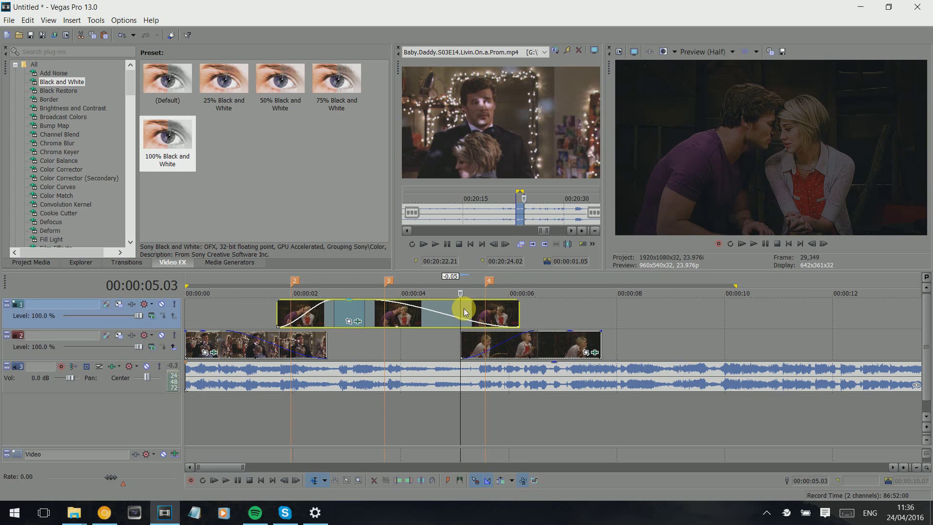
pyautogui.click(500, 343)
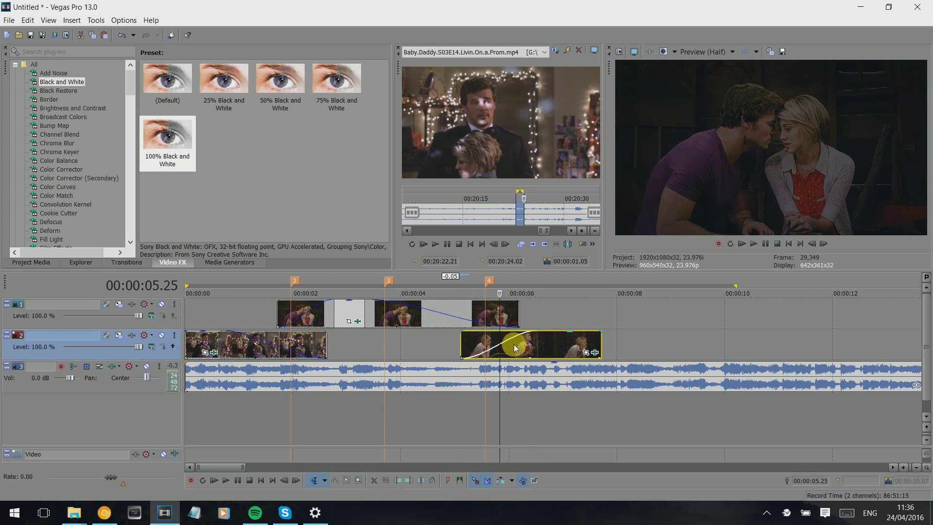
pyautogui.click(514, 344)
pyautogui.click(529, 342)
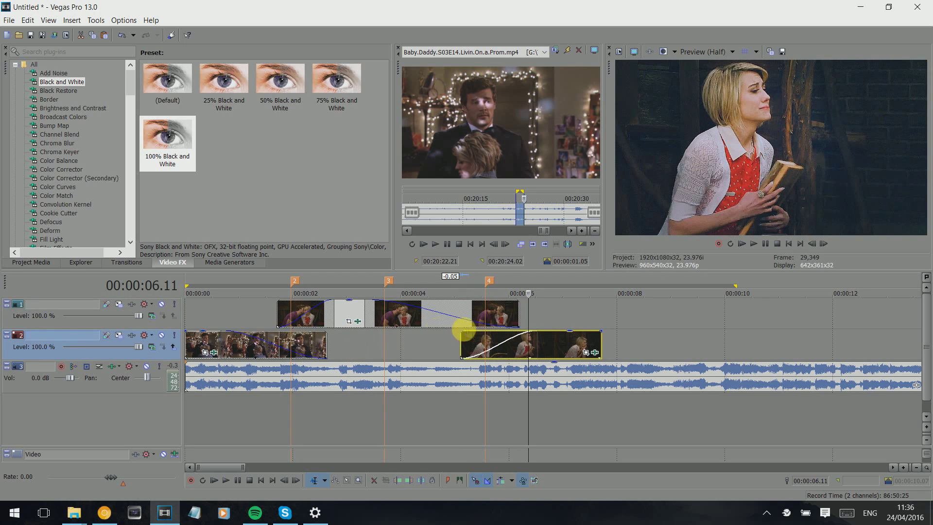
pyautogui.click(480, 316)
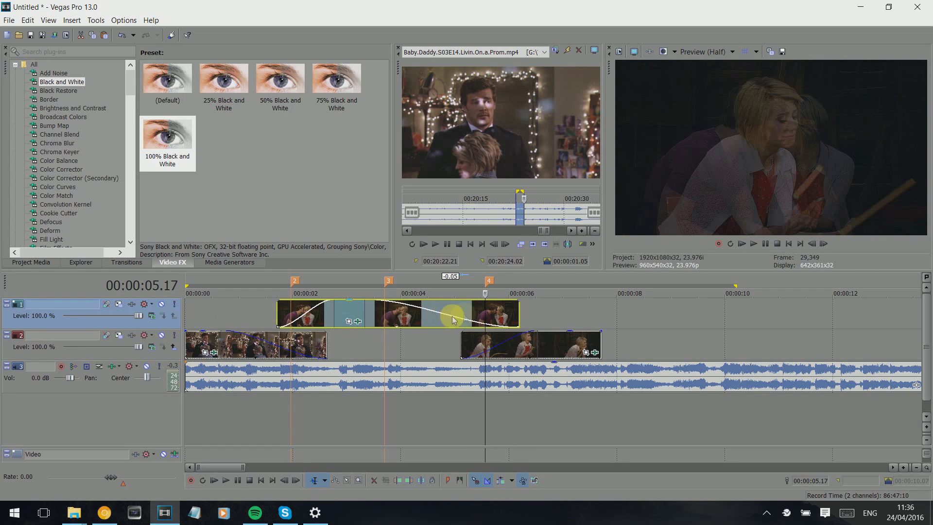
pyautogui.click(146, 305)
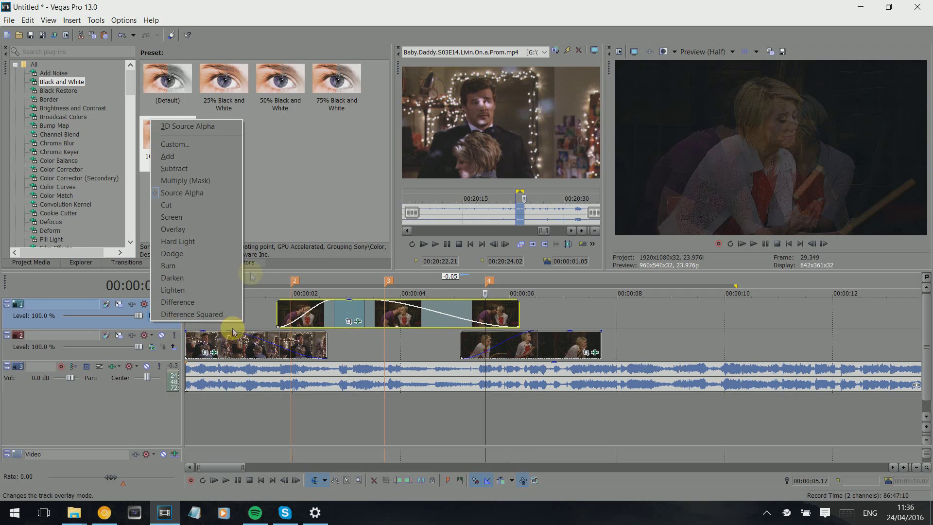
pyautogui.click(489, 318)
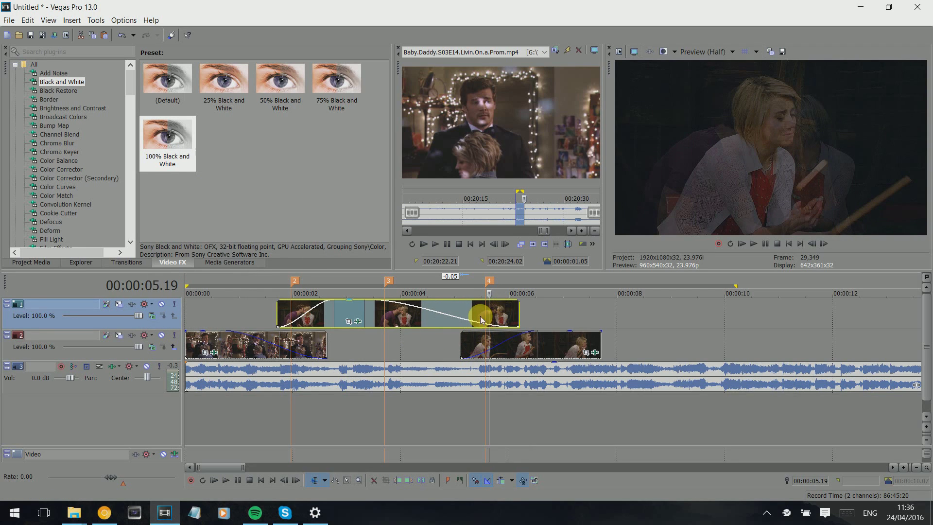
pyautogui.click(484, 315)
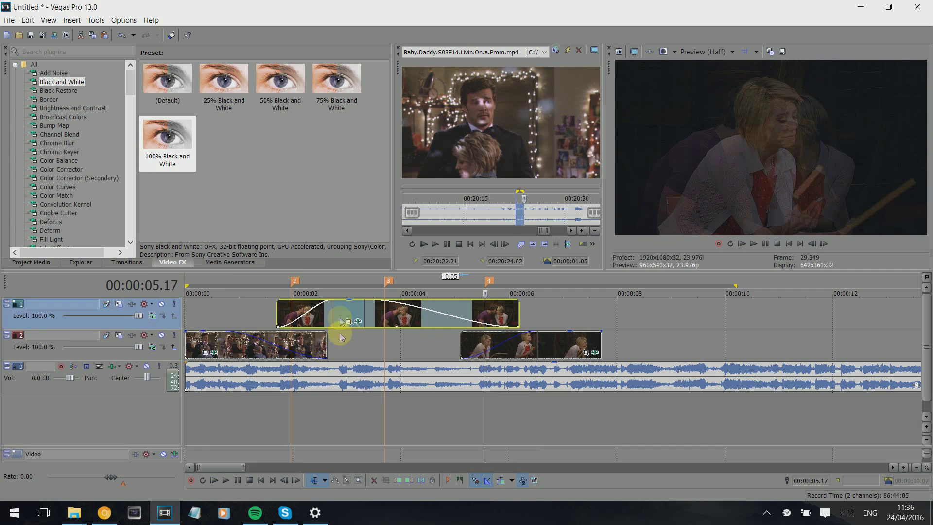
pyautogui.click(290, 315)
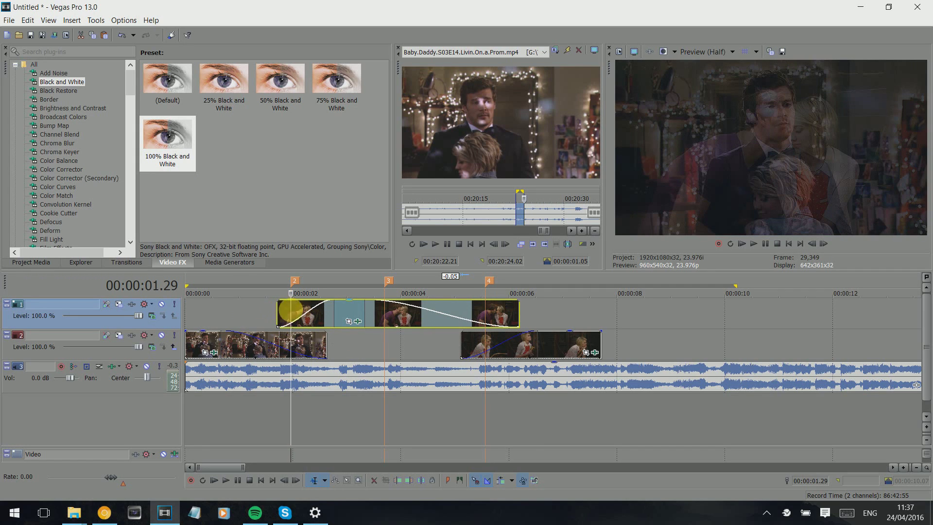
# Shift the blonde clip to start around 5.2 seconds and remove the extra empty video track
pyautogui.rightClick(534, 317)
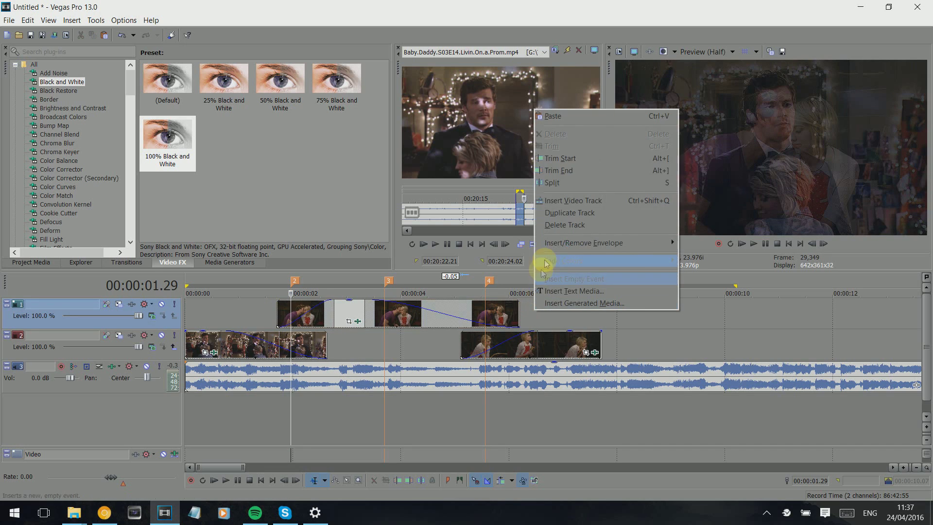
pyautogui.click(554, 201)
pyautogui.moveTo(506, 375); pyautogui.dragTo(527, 371)
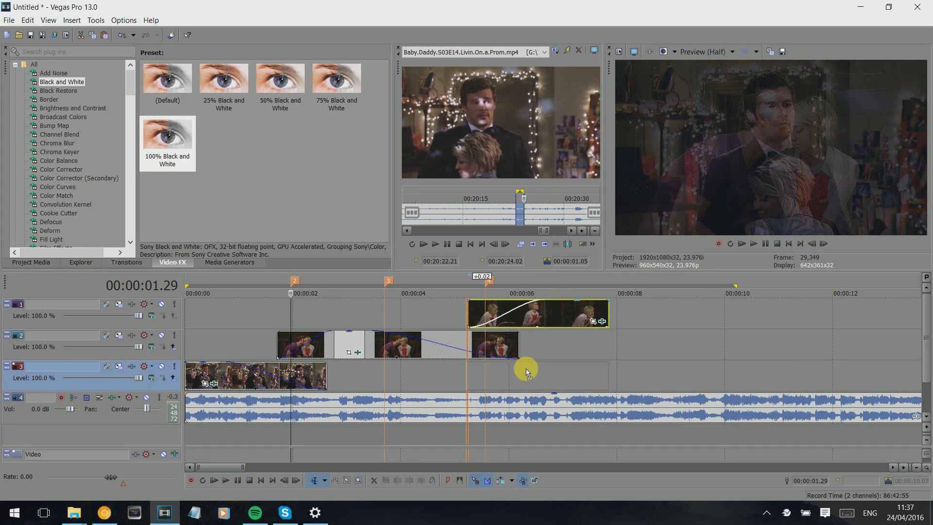
pyautogui.click(162, 325)
pyautogui.press('Delete')
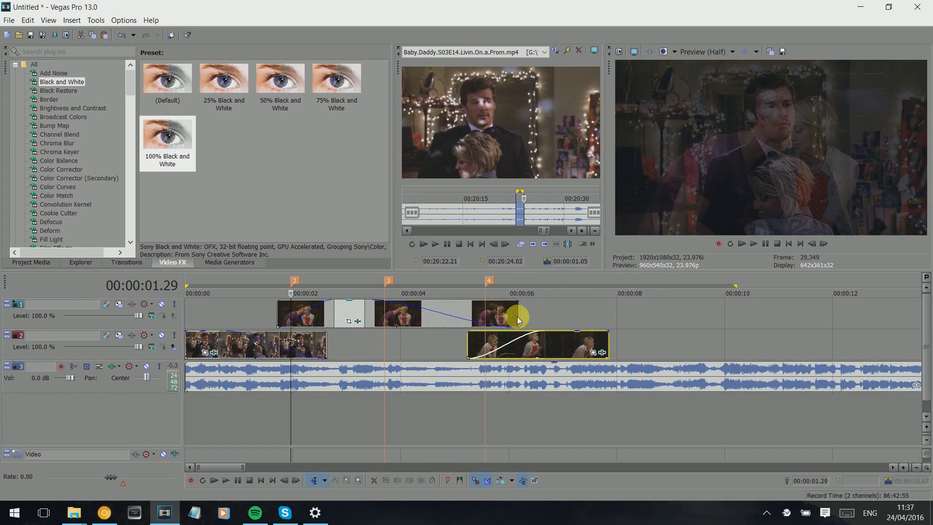
pyautogui.click(541, 348)
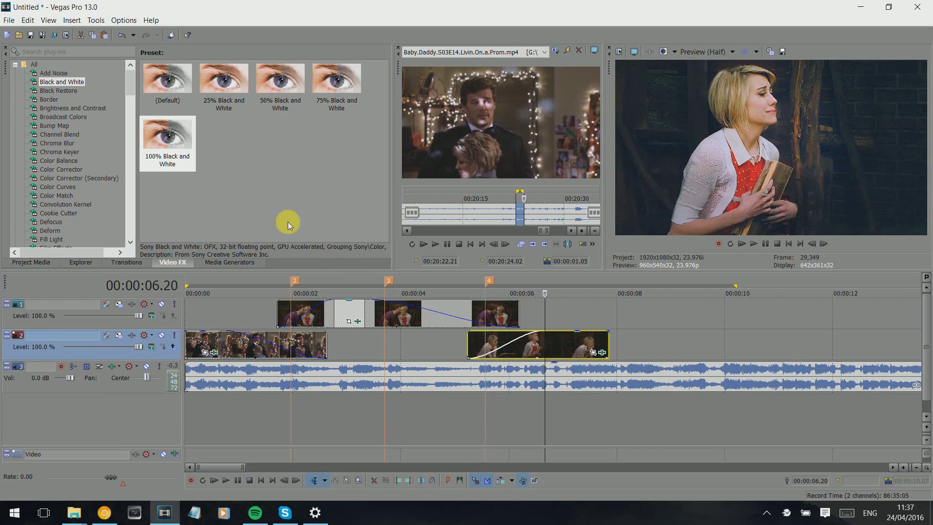
pyautogui.click(413, 316)
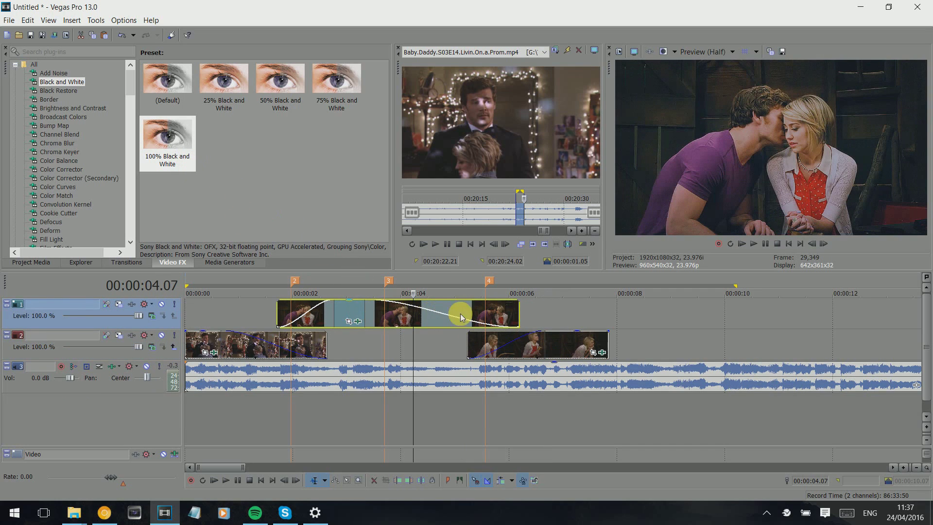
# Apply the 100% Black and White preset to the blonde clip and play from the start
pyautogui.moveTo(192, 131); pyautogui.dragTo(559, 341)
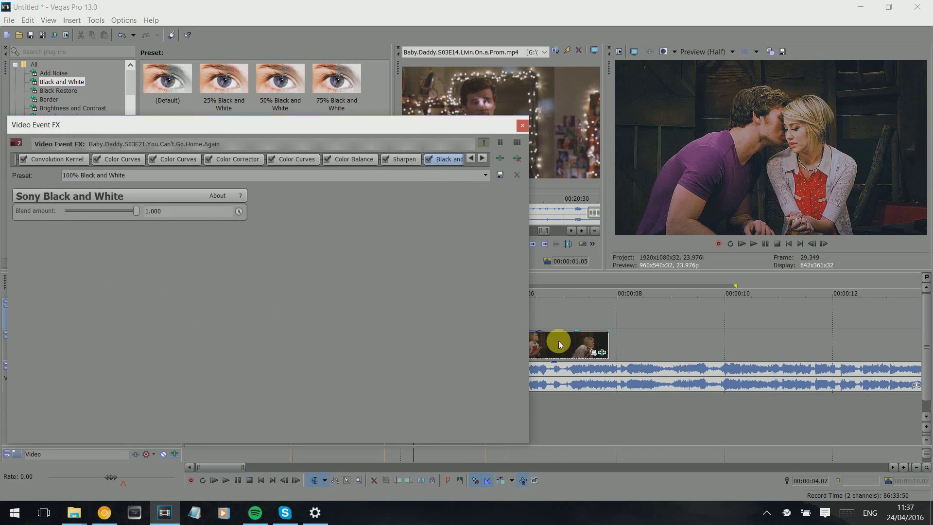
pyautogui.click(522, 124)
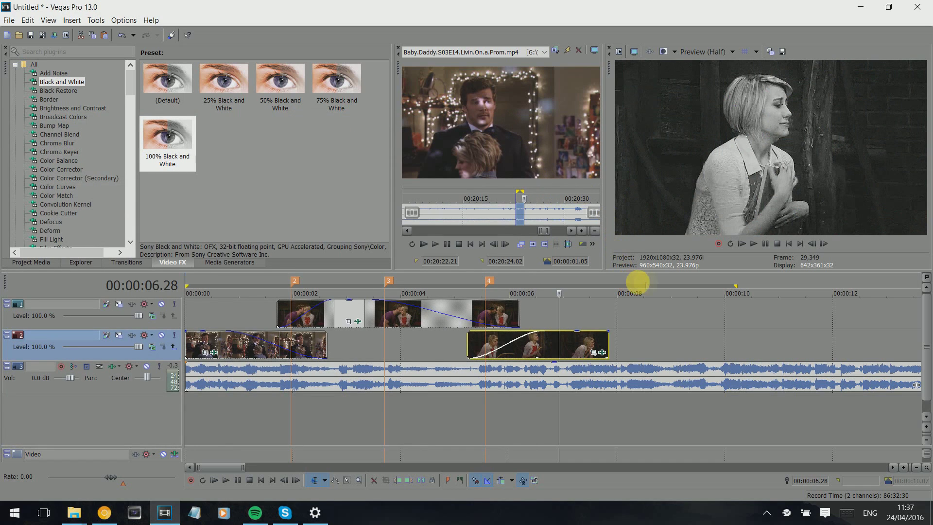
pyautogui.moveTo(735, 282); pyautogui.dragTo(6, 263)
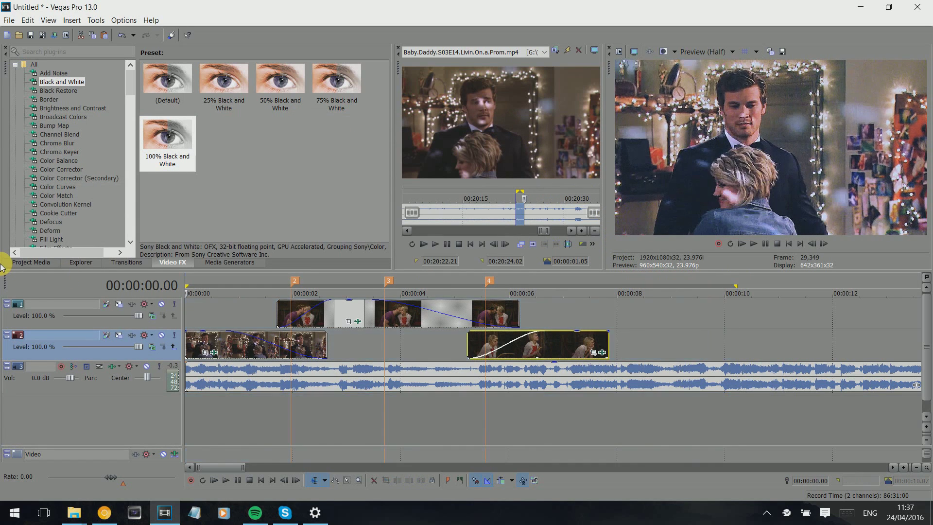
pyautogui.press('space')
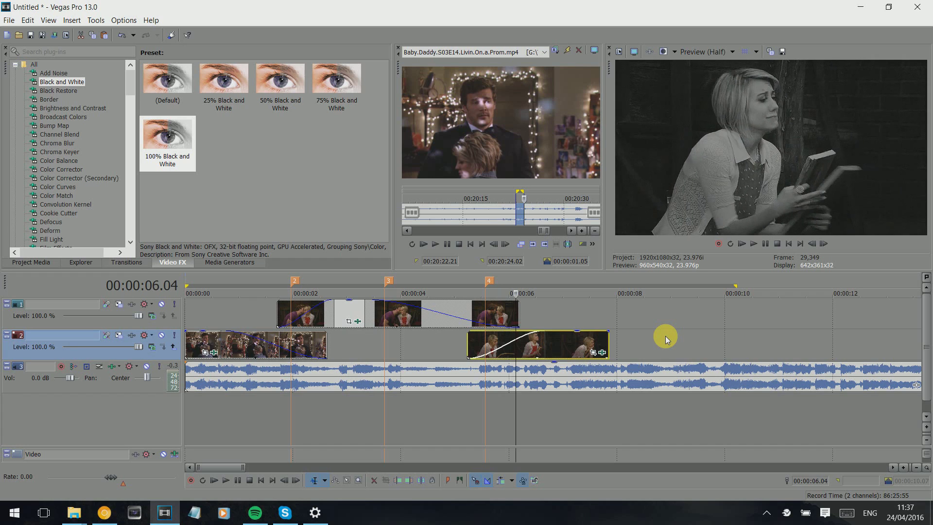
pyautogui.press('space')
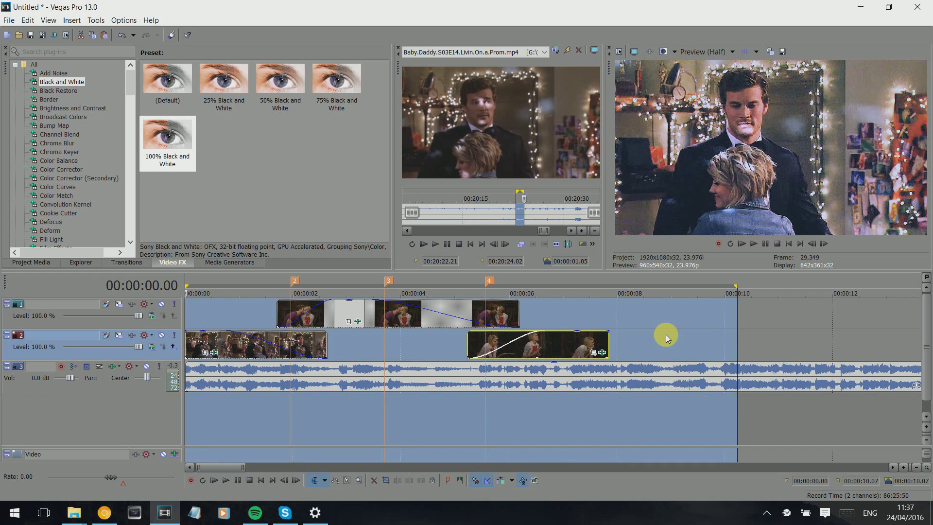
pyautogui.press('space')
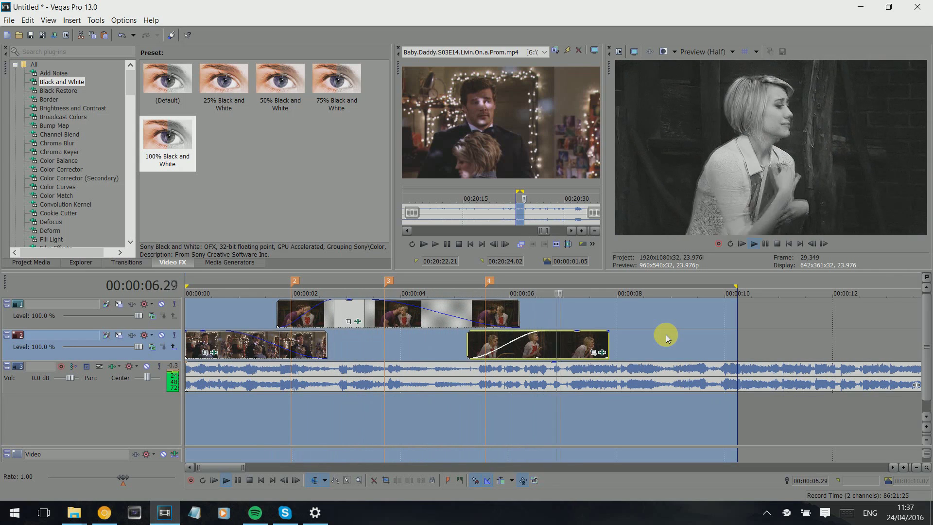
pyautogui.click(530, 308)
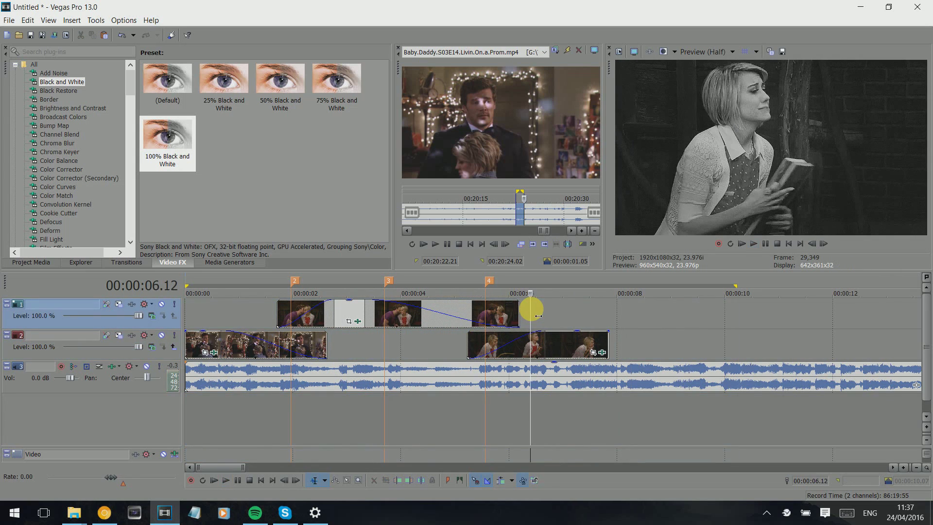
pyautogui.click(591, 308)
pyautogui.click(644, 309)
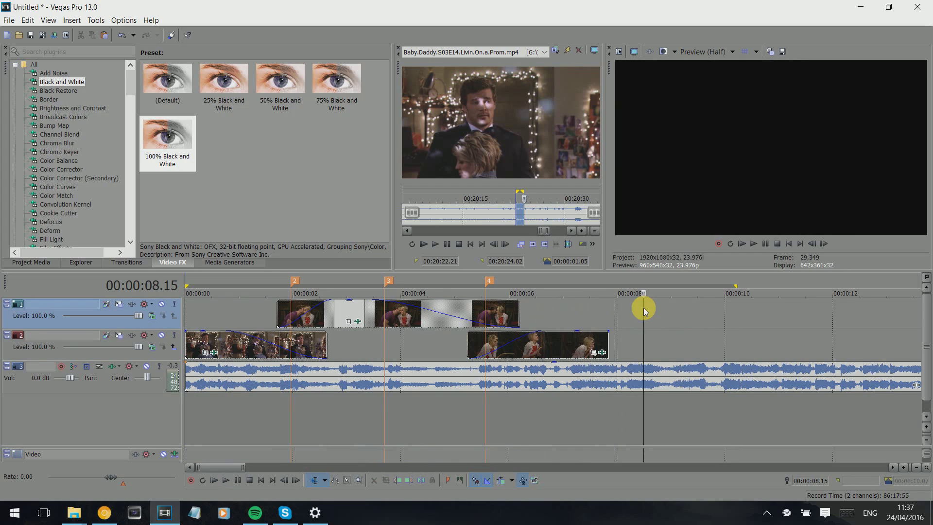
pyautogui.click(602, 317)
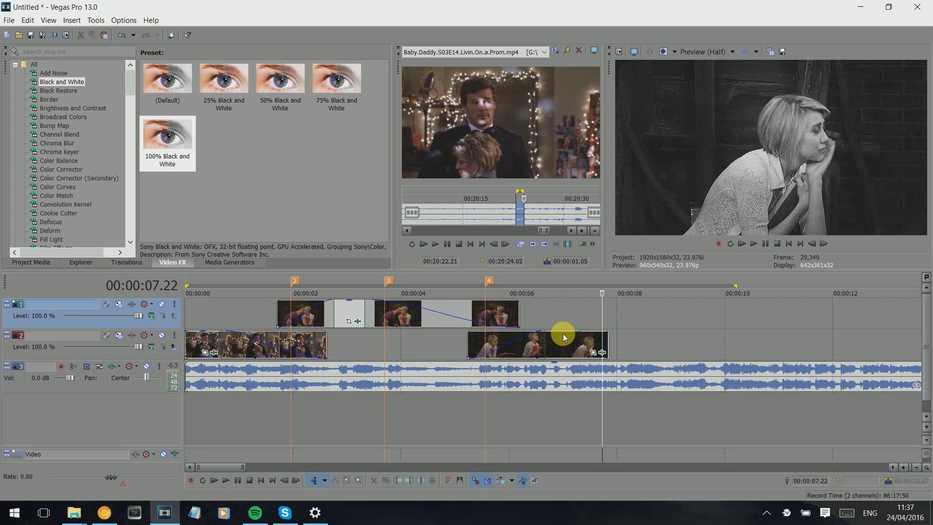
pyautogui.click(556, 319)
pyautogui.click(549, 319)
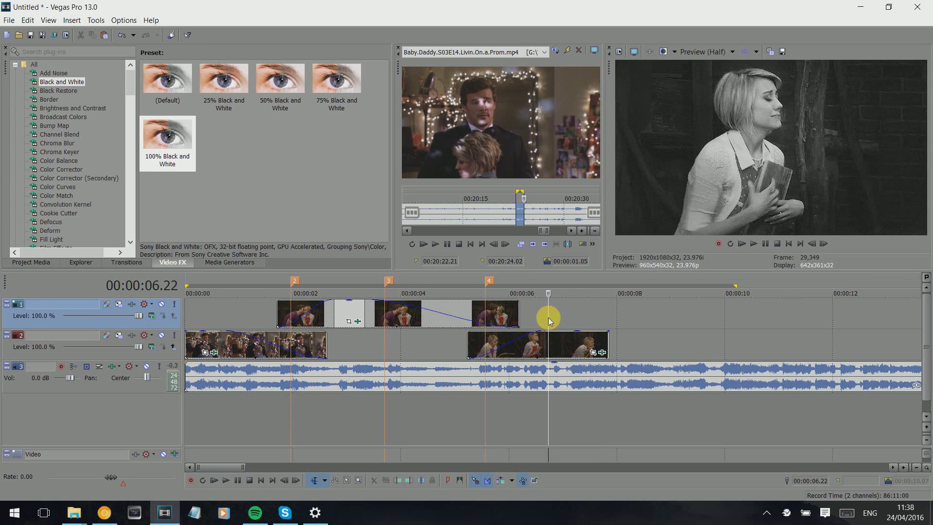
pyautogui.click(558, 314)
pyautogui.click(564, 316)
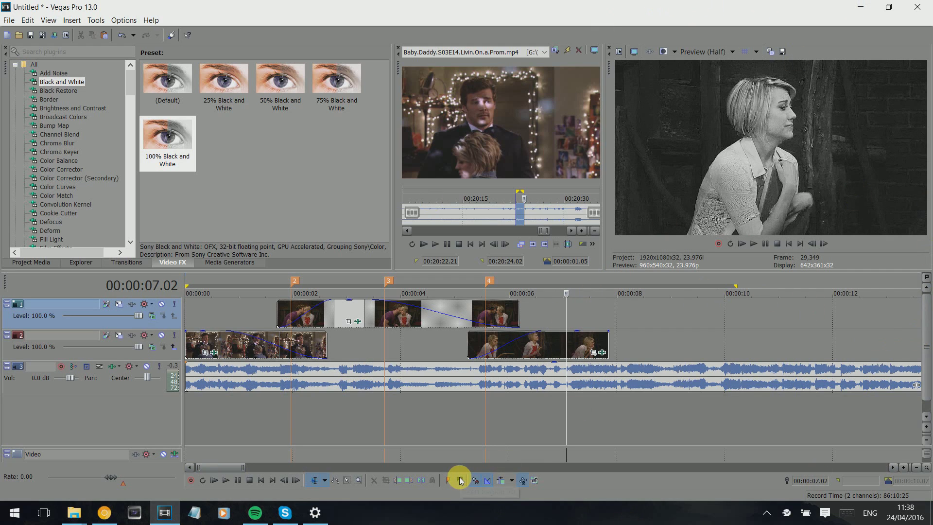
pyautogui.moveTo(322, 520)
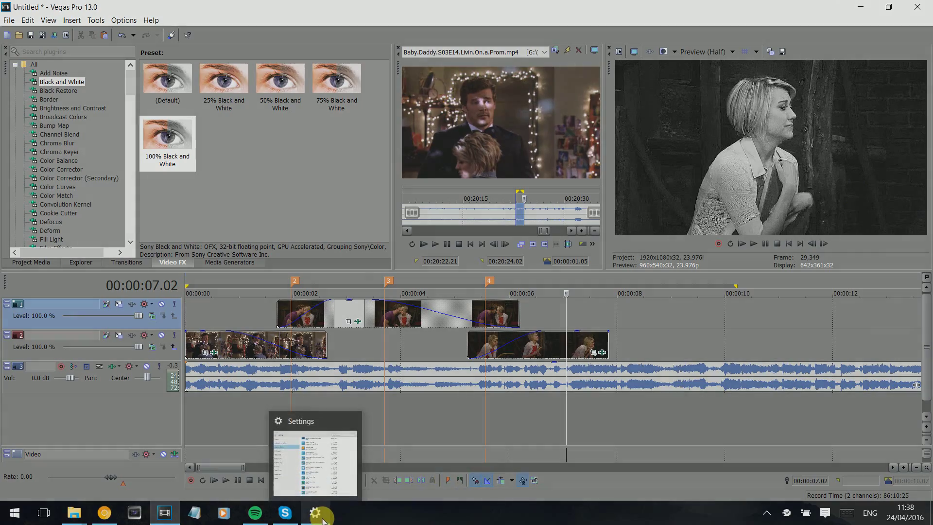